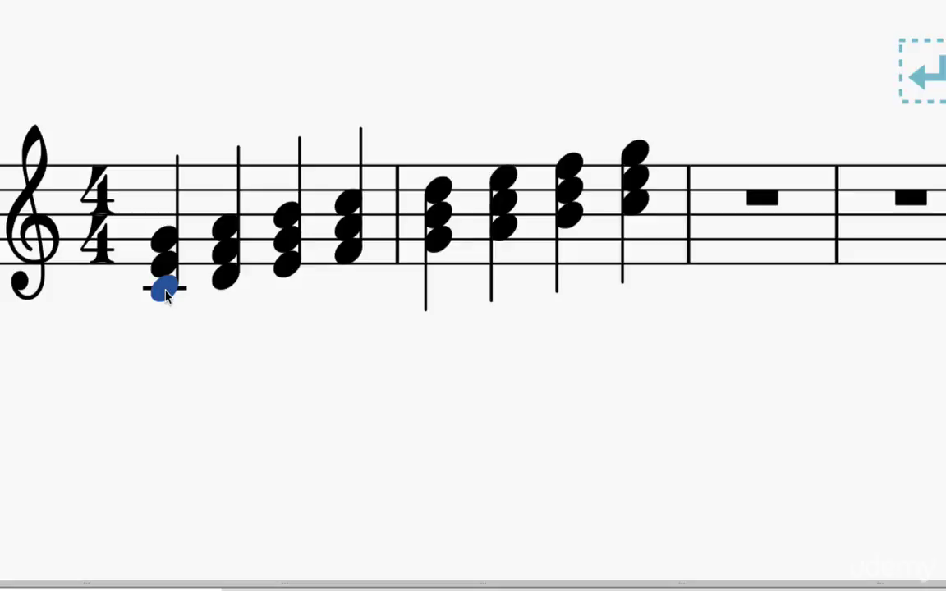
# Try raising the bottom notes of the first two triads, leaving both chords unchanged.
pyautogui.moveTo(167, 296); pyautogui.dragTo(164, 243)
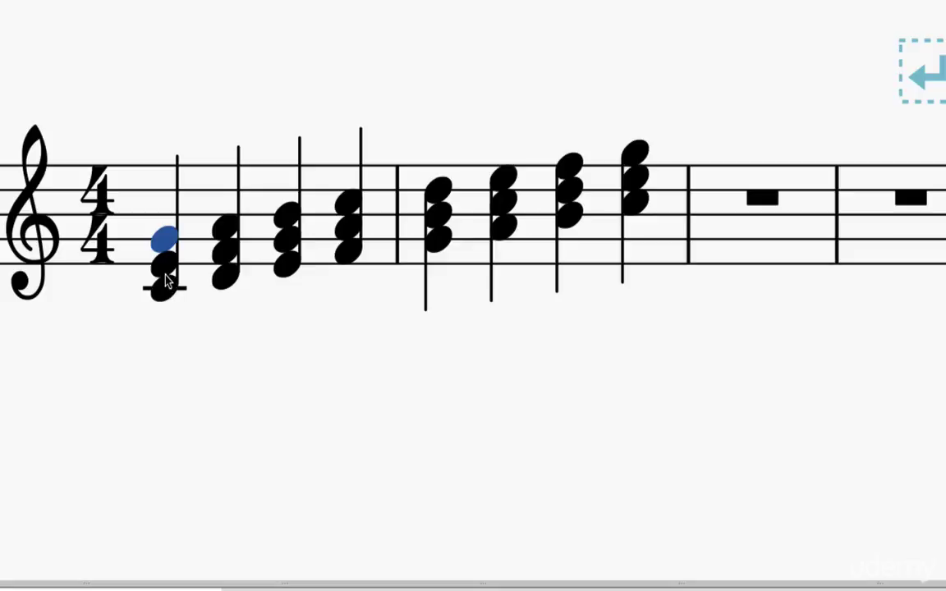
pyautogui.click(228, 279)
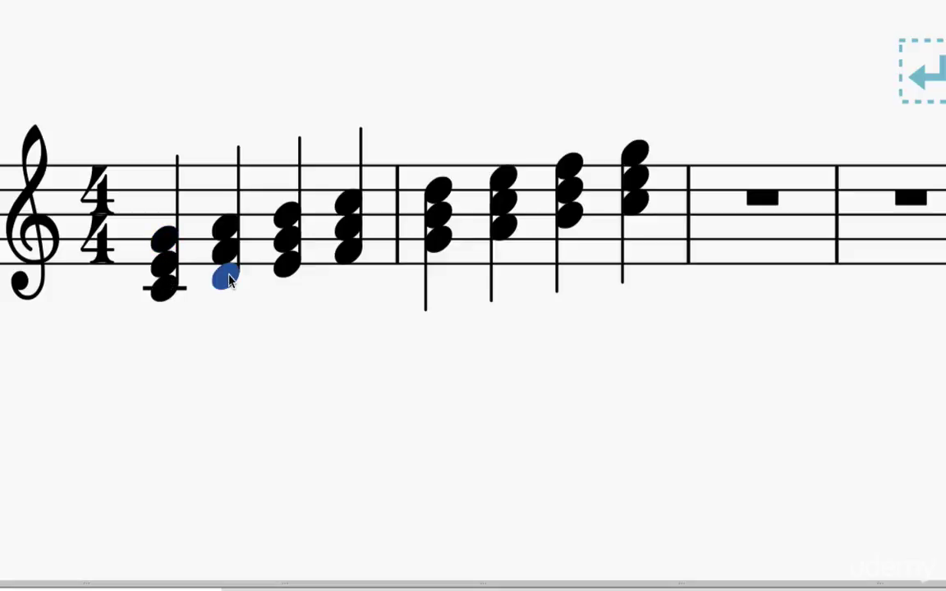
pyautogui.moveTo(231, 267); pyautogui.dragTo(231, 235)
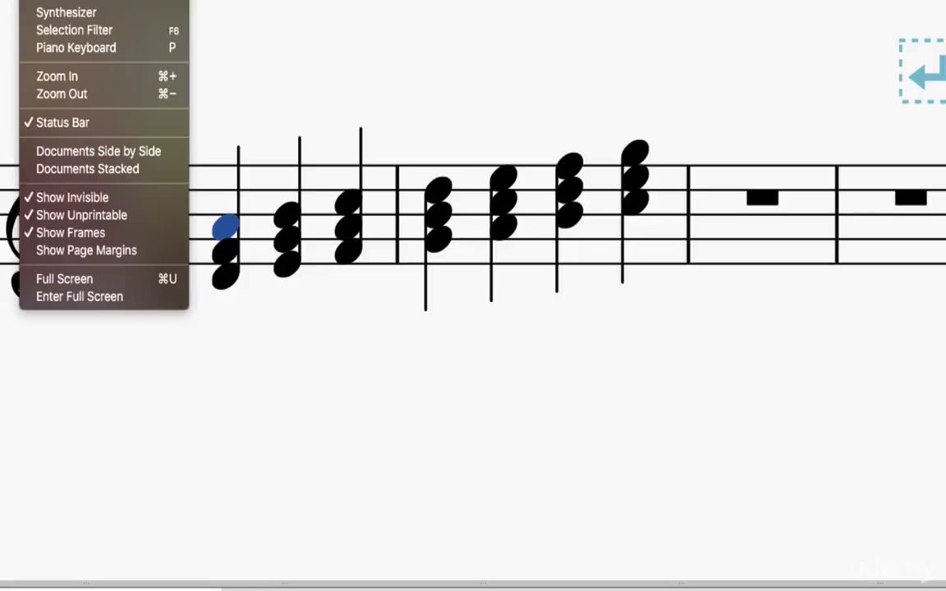
# Show the Piano Keyboard panel and sound the C major triad c', e', g' on it.
pyautogui.click(76, 48)
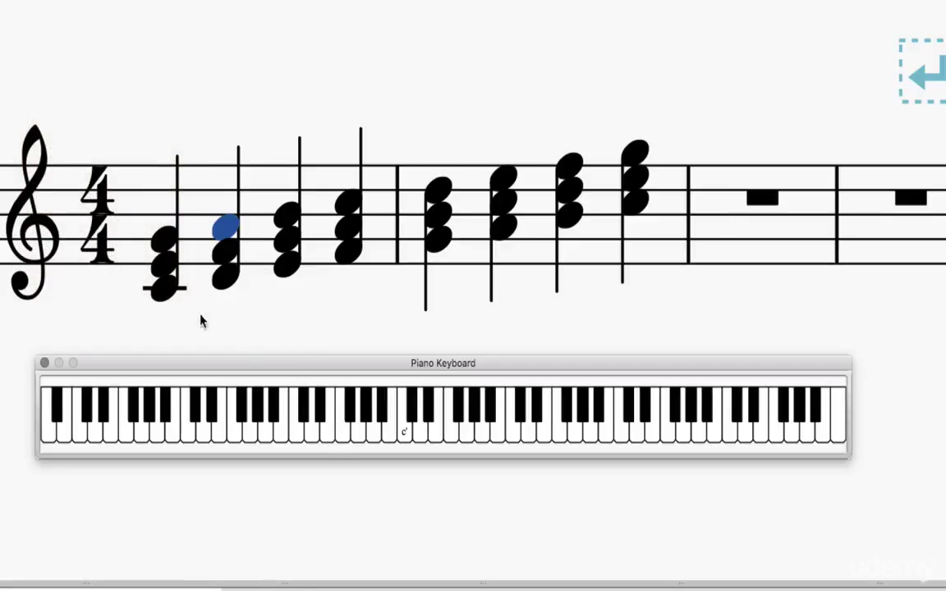
pyautogui.click(406, 435)
pyautogui.click(407, 434)
pyautogui.click(437, 436)
pyautogui.click(468, 434)
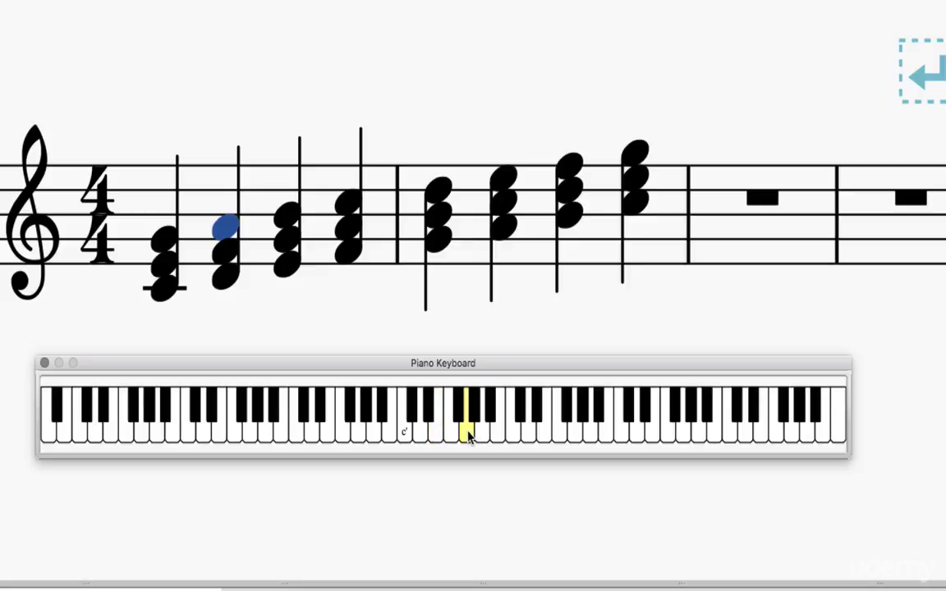
pyautogui.click(405, 434)
# Sound d', e', g' and higher white keys to compare intervals, then enter note input mode.
pyautogui.click(419, 433)
pyautogui.click(434, 438)
pyautogui.click(467, 437)
pyautogui.click(482, 438)
pyautogui.click(498, 438)
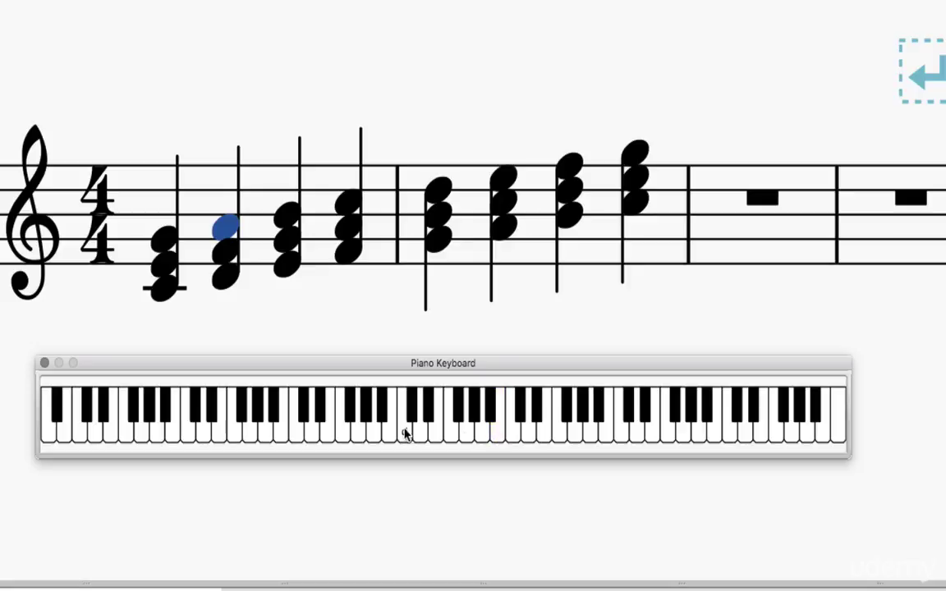
pyautogui.click(404, 435)
pyautogui.click(499, 438)
pyautogui.click(465, 435)
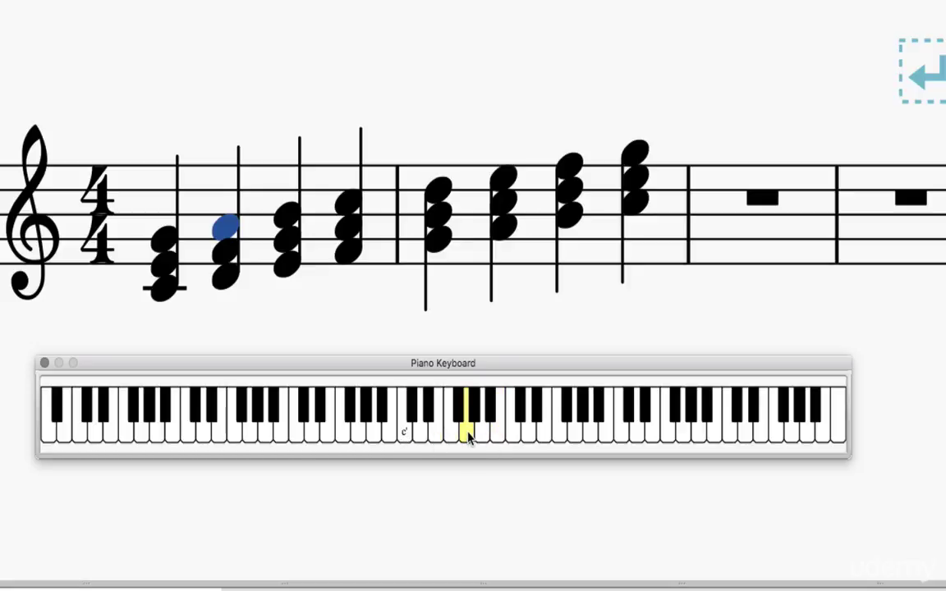
pyautogui.click(499, 438)
pyautogui.press('n')
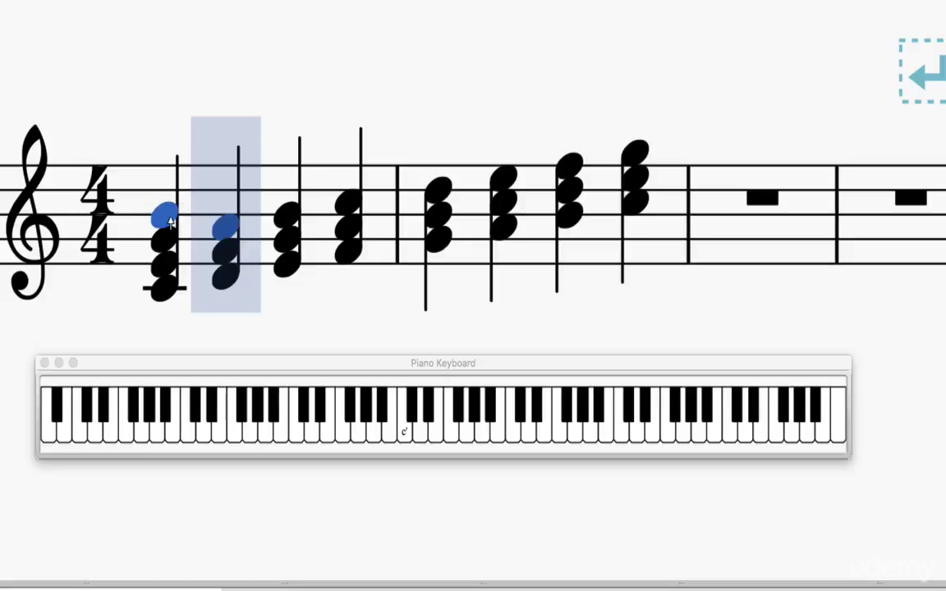
# Stack a seventh on top of chords two through eight, then leave note input with Esc.
pyautogui.click(223, 200)
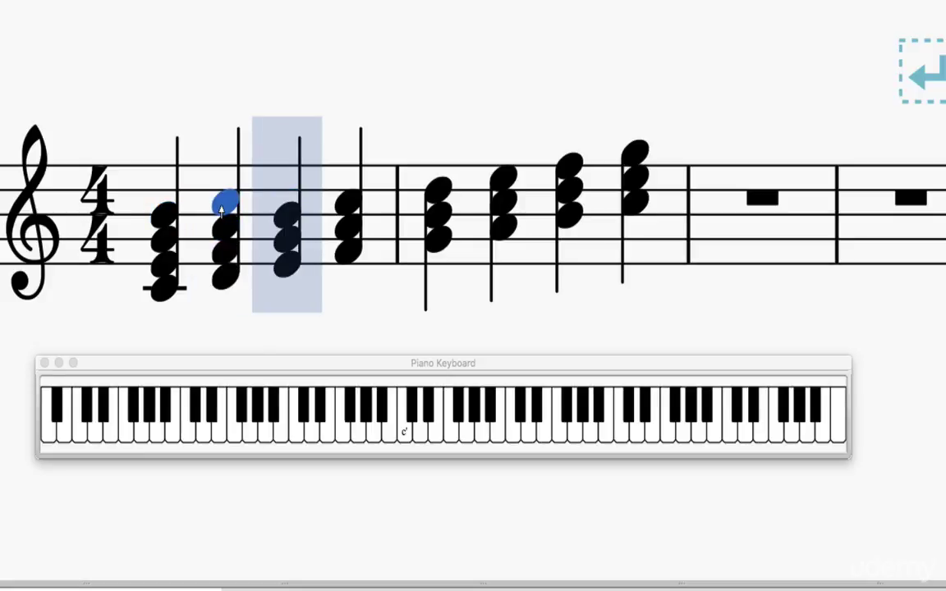
pyautogui.click(271, 194)
pyautogui.click(327, 183)
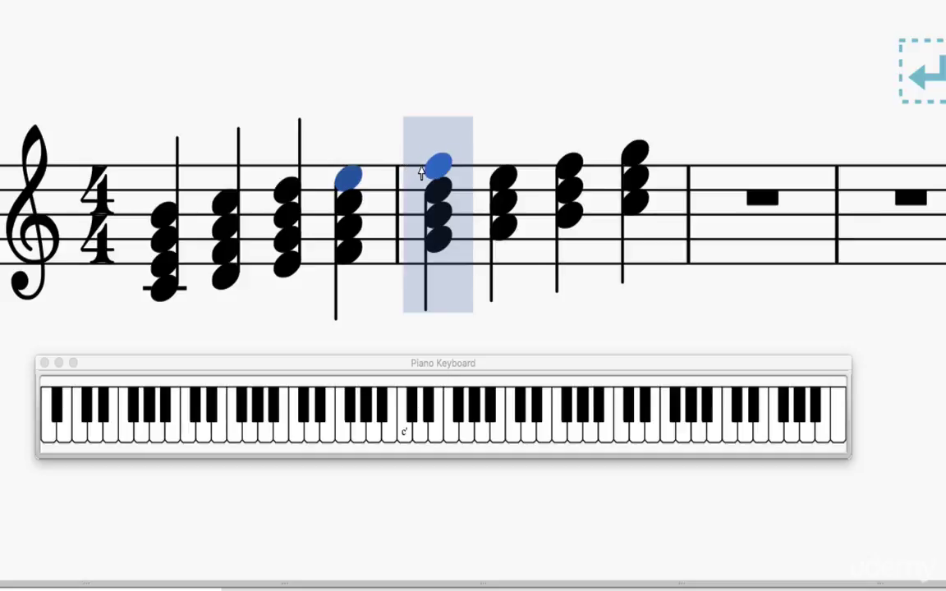
pyautogui.click(427, 166)
pyautogui.click(493, 153)
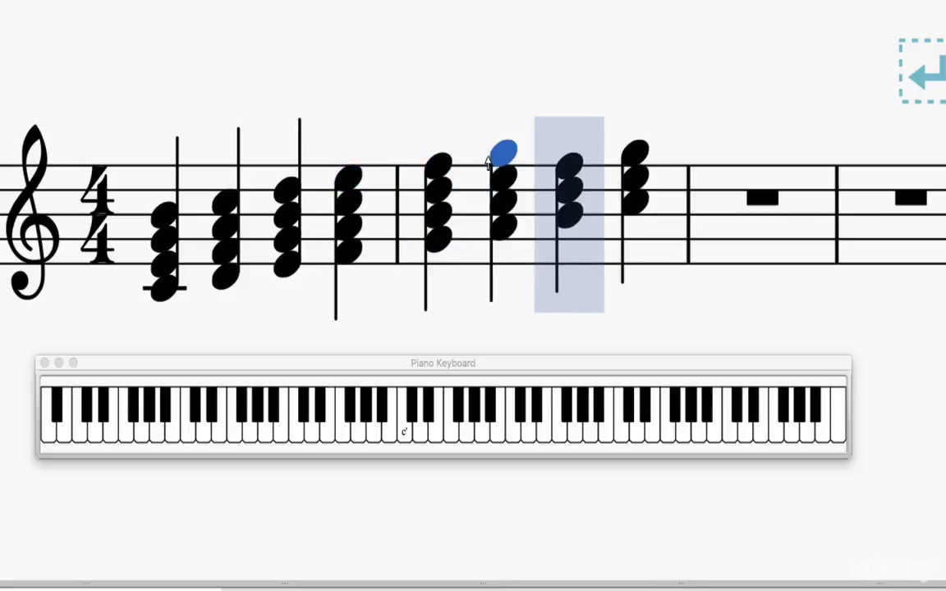
pyautogui.click(559, 145)
pyautogui.click(629, 139)
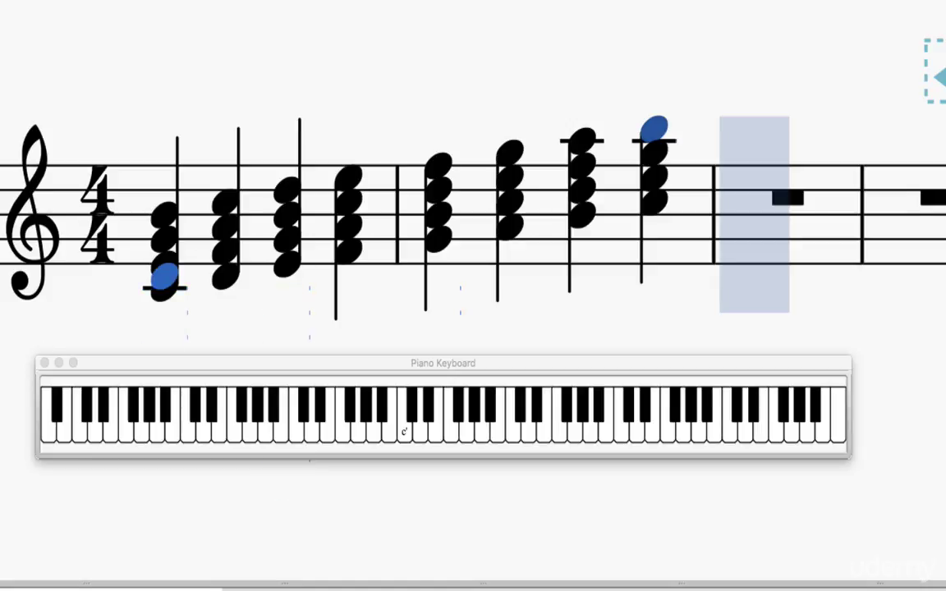
pyautogui.press('Escape')
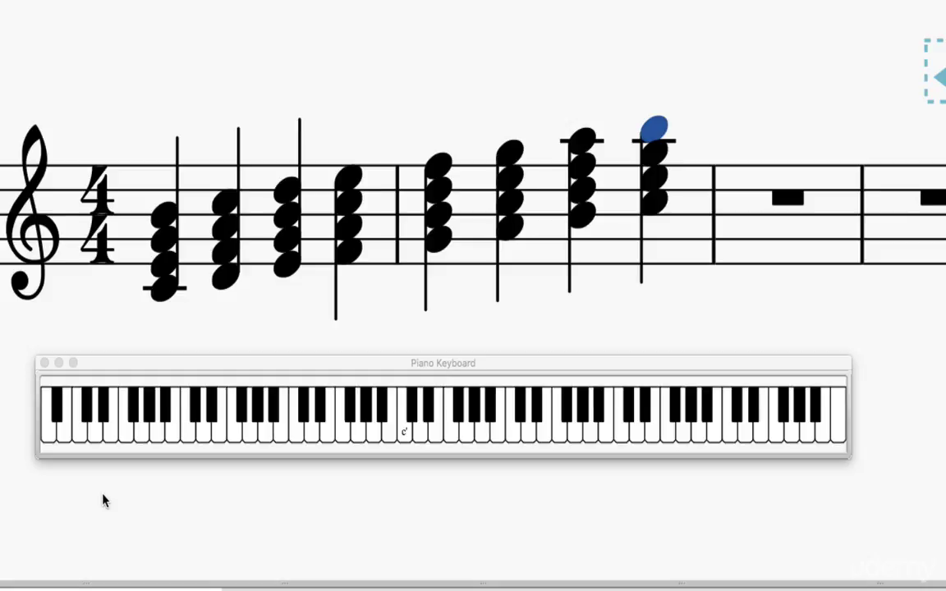
pyautogui.moveTo(146, 369); pyautogui.dragTo(134, 439)
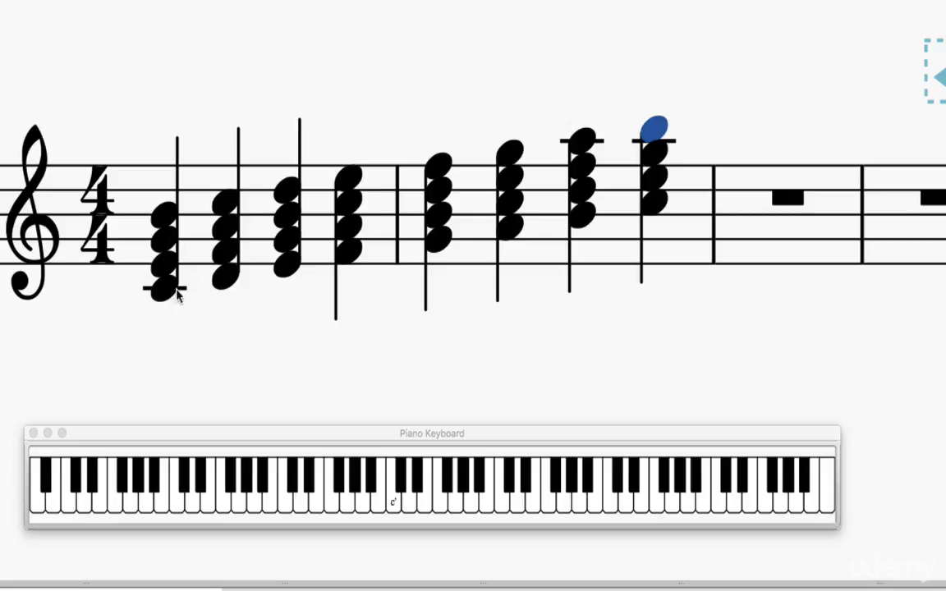
pyautogui.click(165, 281)
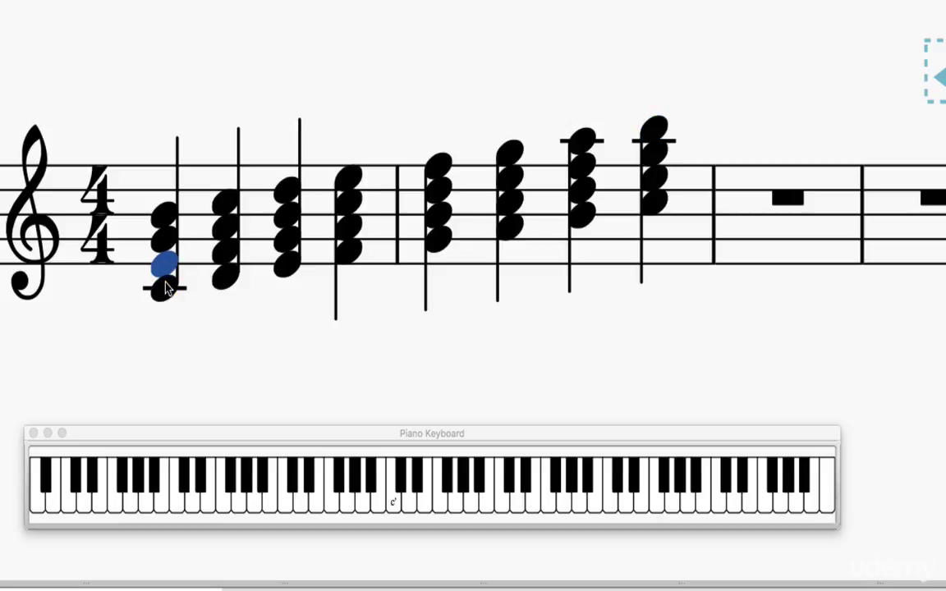
pyautogui.click(165, 264)
pyautogui.click(166, 240)
pyautogui.click(165, 264)
pyautogui.click(167, 242)
pyautogui.click(166, 243)
pyautogui.click(167, 219)
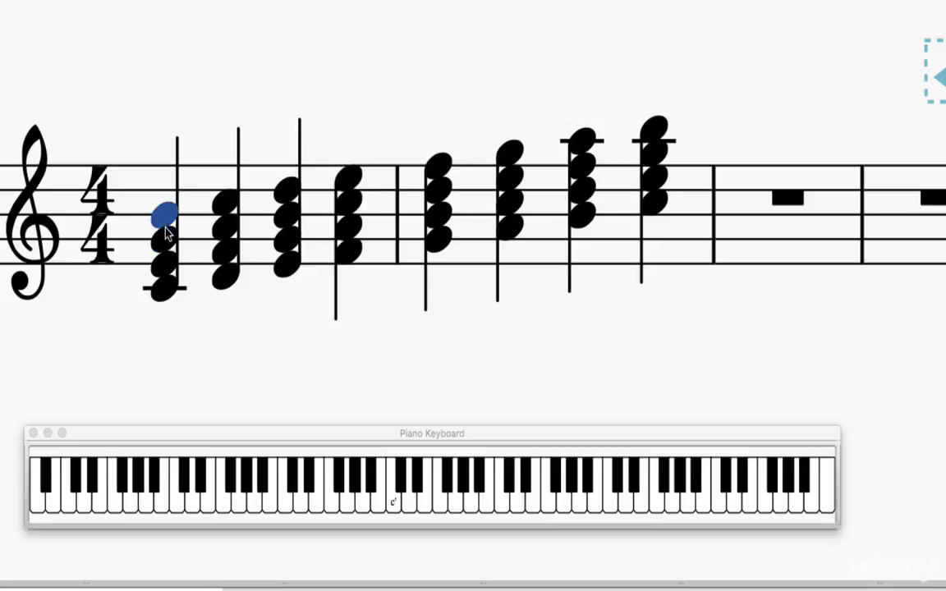
pyautogui.click(167, 245)
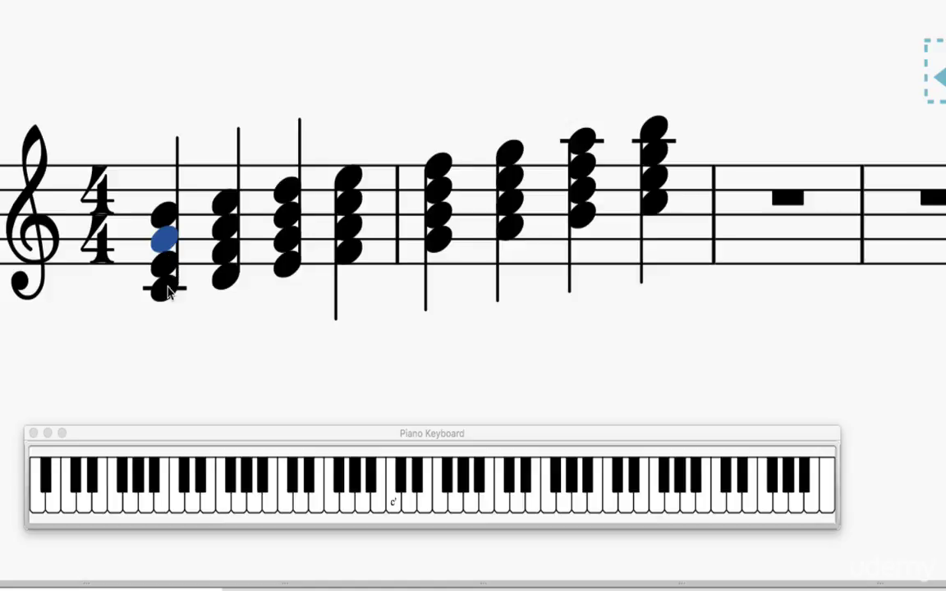
pyautogui.click(161, 261)
pyautogui.click(161, 286)
pyautogui.click(163, 264)
pyautogui.click(164, 244)
pyautogui.click(165, 220)
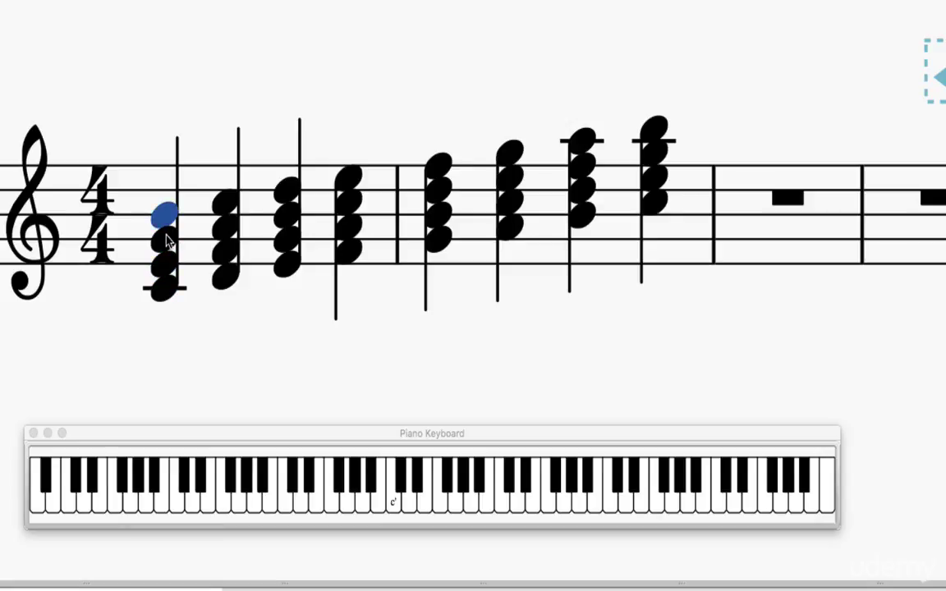
pyautogui.click(169, 238)
pyautogui.click(168, 226)
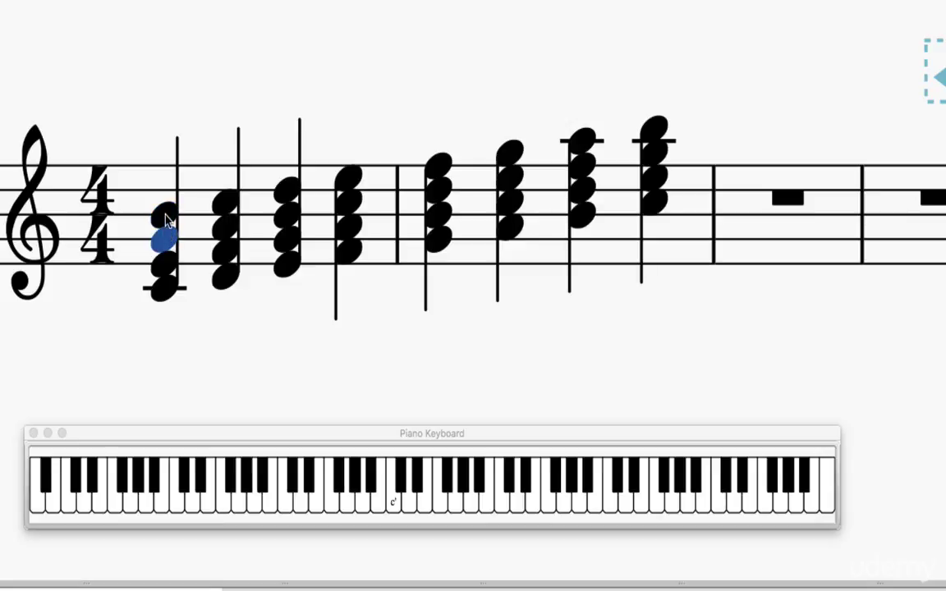
pyautogui.click(166, 216)
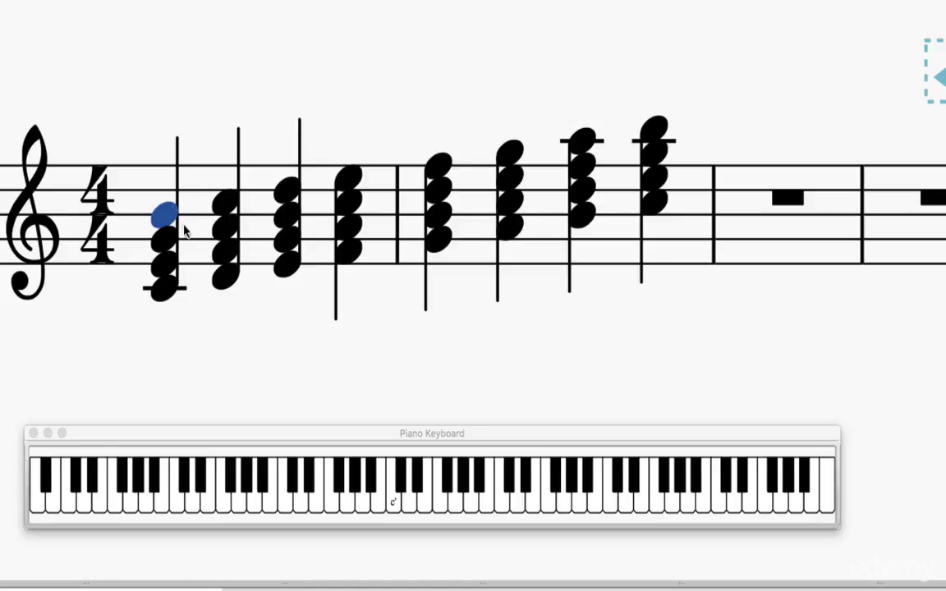
pyautogui.click(226, 276)
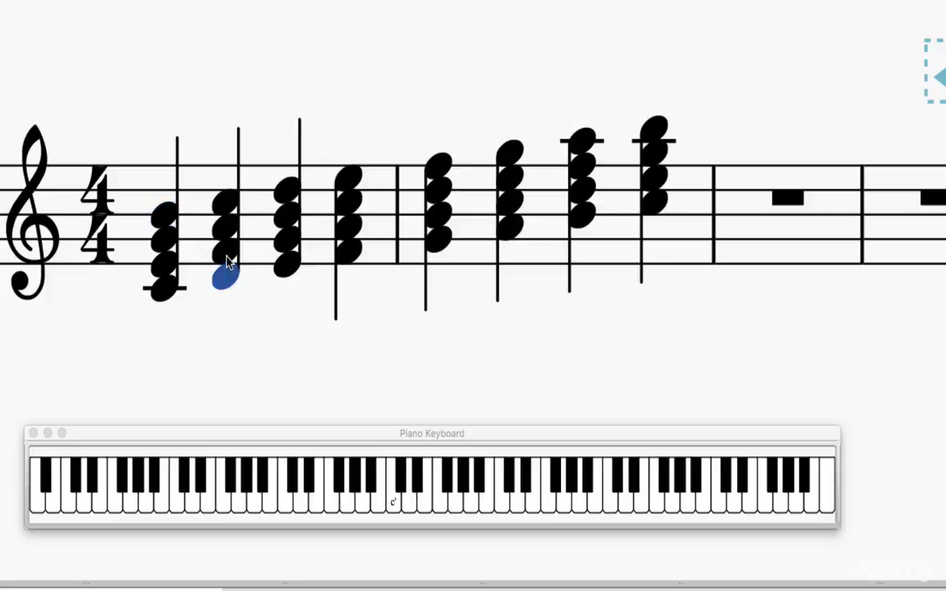
pyautogui.hotkey('alt', 'Up')
pyautogui.hotkey('alt', 'Up')
pyautogui.hotkey('alt', 'Down')
pyautogui.click(229, 232)
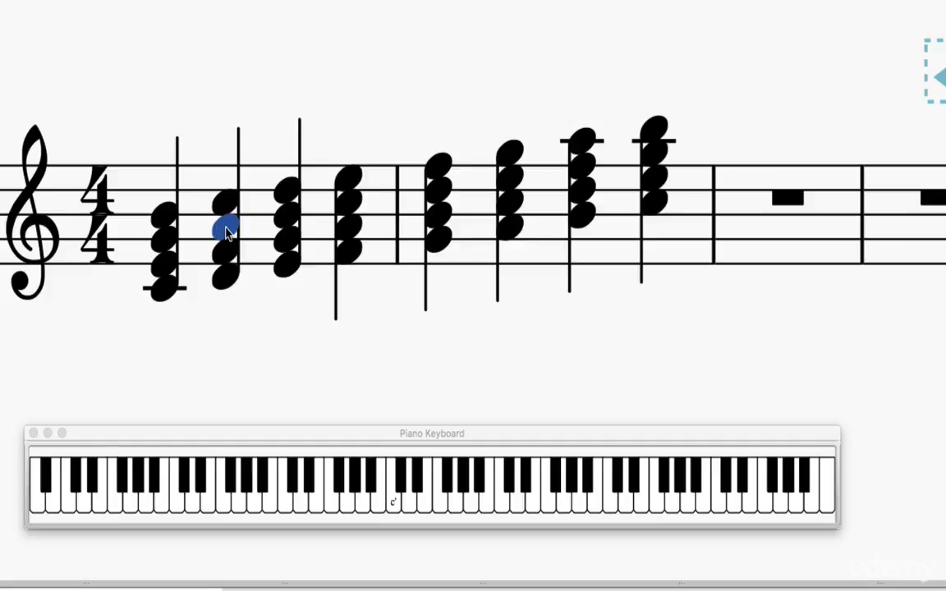
pyautogui.hotkey('alt', 'Up')
pyautogui.hotkey('alt', 'Down')
pyautogui.hotkey('alt', 'Up')
pyautogui.hotkey('alt', 'Down')
pyautogui.hotkey('alt', 'Up')
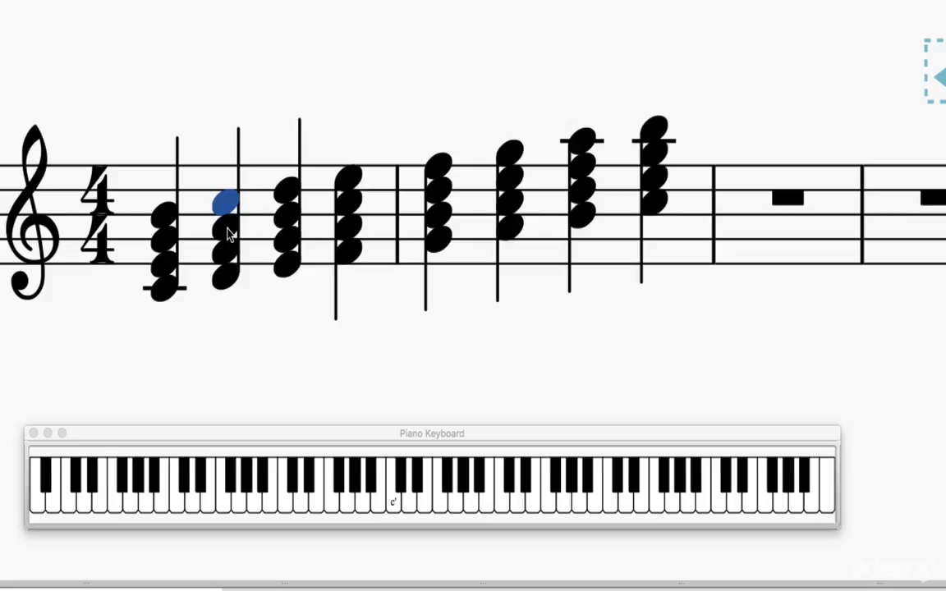
pyautogui.click(287, 261)
pyautogui.click(288, 241)
pyautogui.click(287, 222)
pyautogui.click(288, 191)
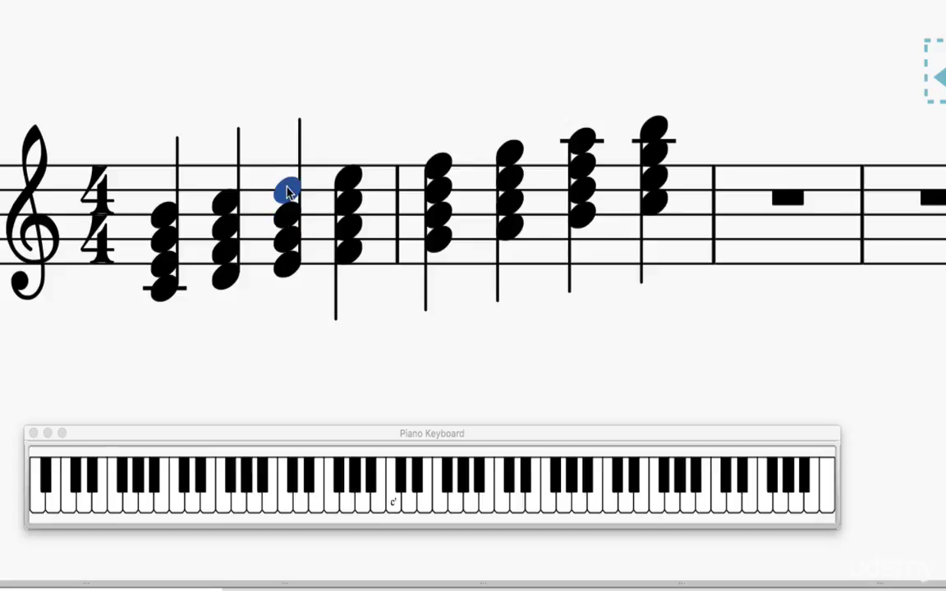
pyautogui.click(350, 250)
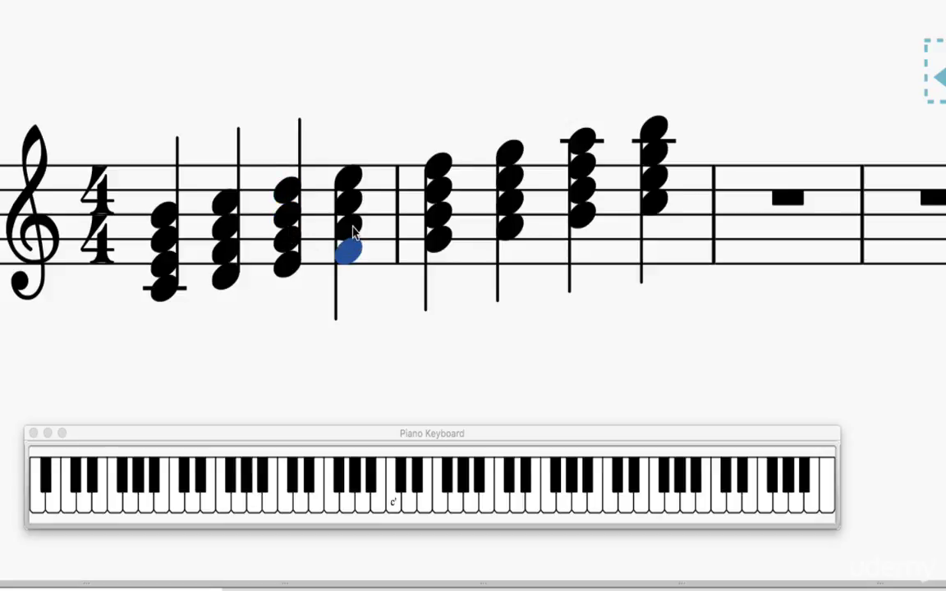
pyautogui.click(351, 224)
pyautogui.click(352, 203)
pyautogui.click(353, 239)
pyautogui.click(352, 224)
pyautogui.click(352, 203)
pyautogui.click(351, 178)
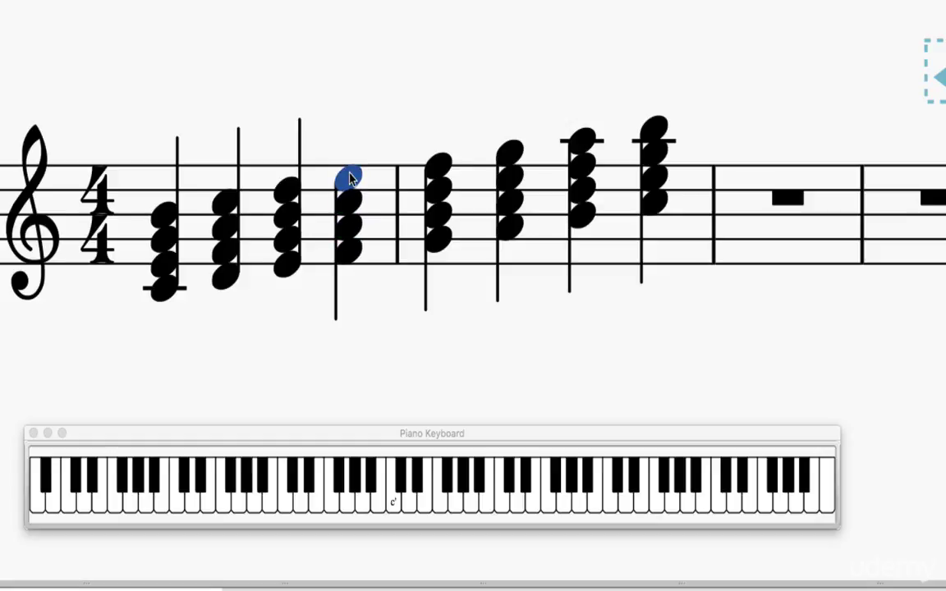
pyautogui.click(440, 237)
pyautogui.click(440, 213)
pyautogui.click(441, 200)
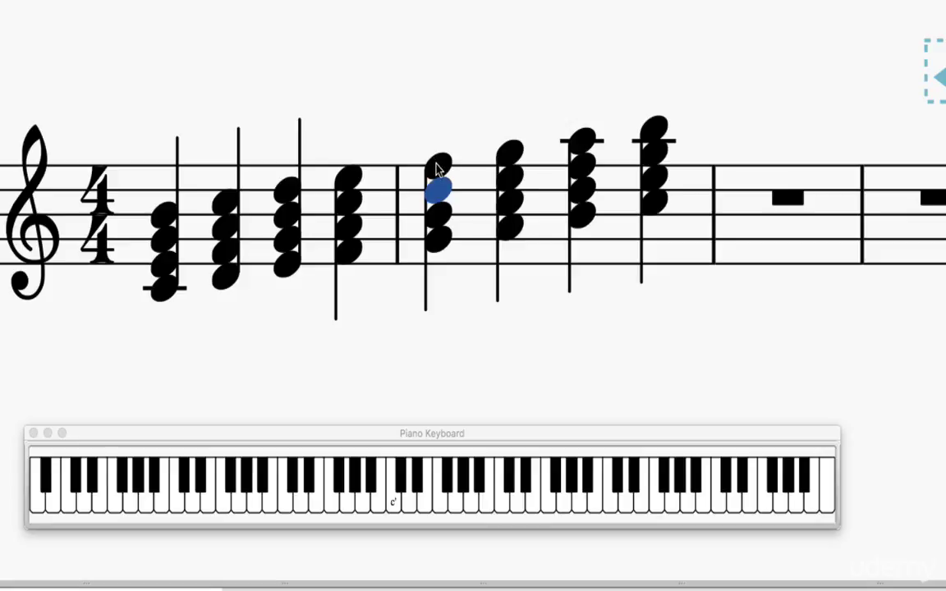
pyautogui.click(438, 165)
pyautogui.click(439, 237)
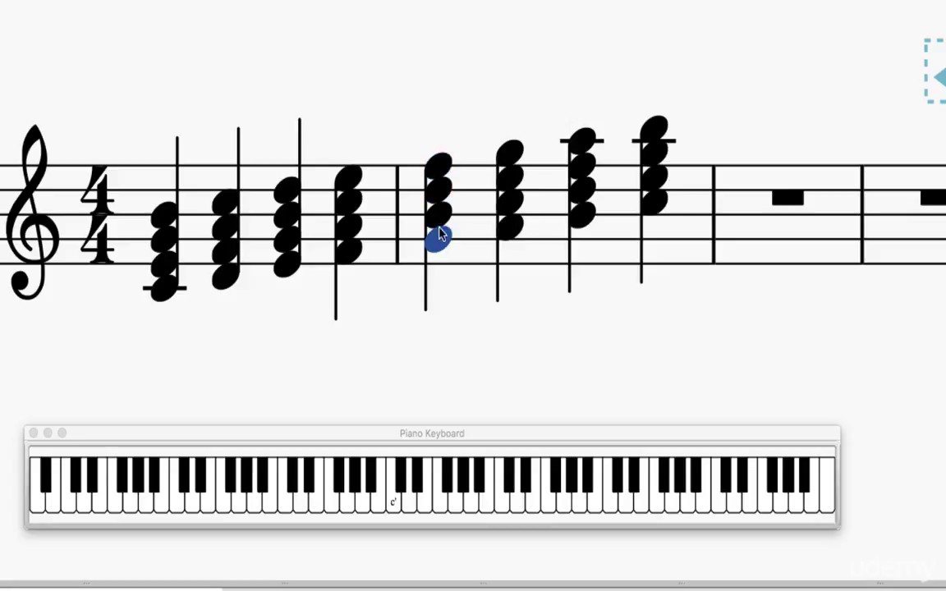
pyautogui.click(438, 213)
pyautogui.click(439, 191)
pyautogui.click(440, 166)
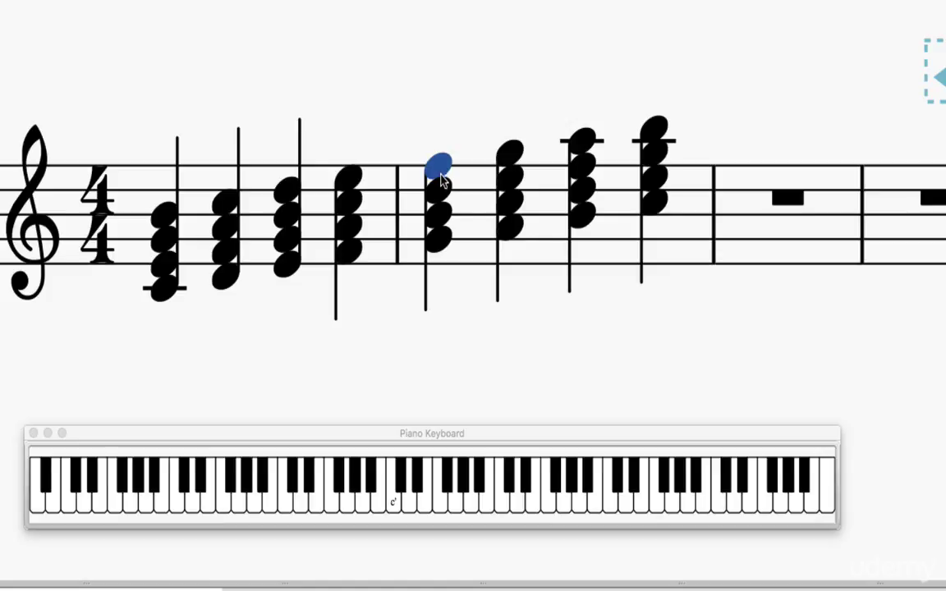
pyautogui.click(510, 230)
pyautogui.click(511, 204)
pyautogui.click(511, 176)
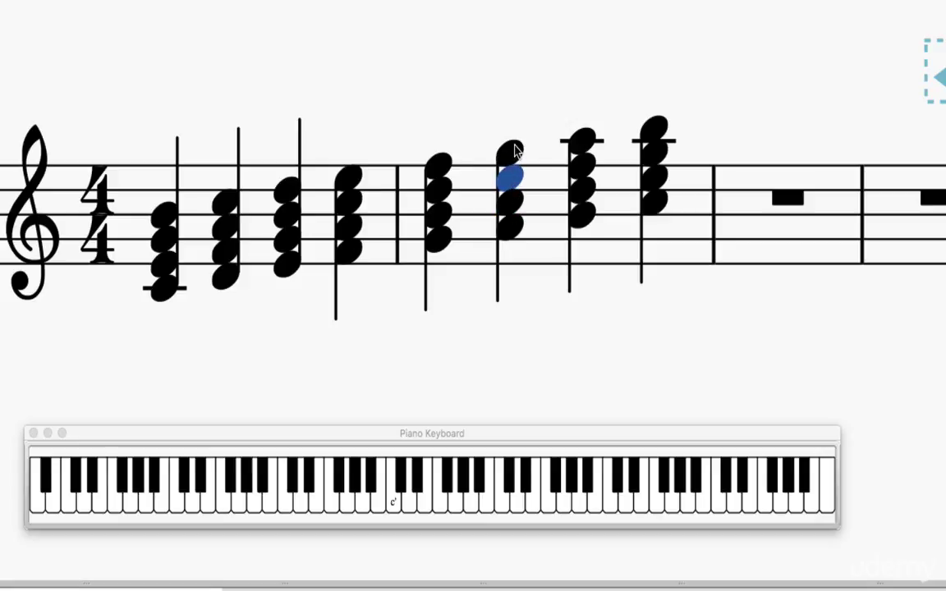
pyautogui.click(509, 152)
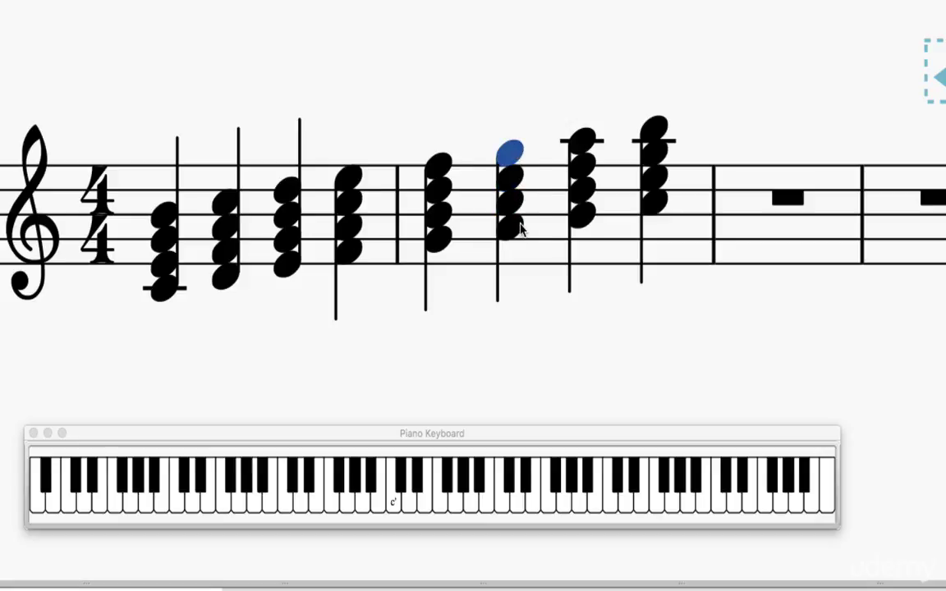
pyautogui.click(584, 215)
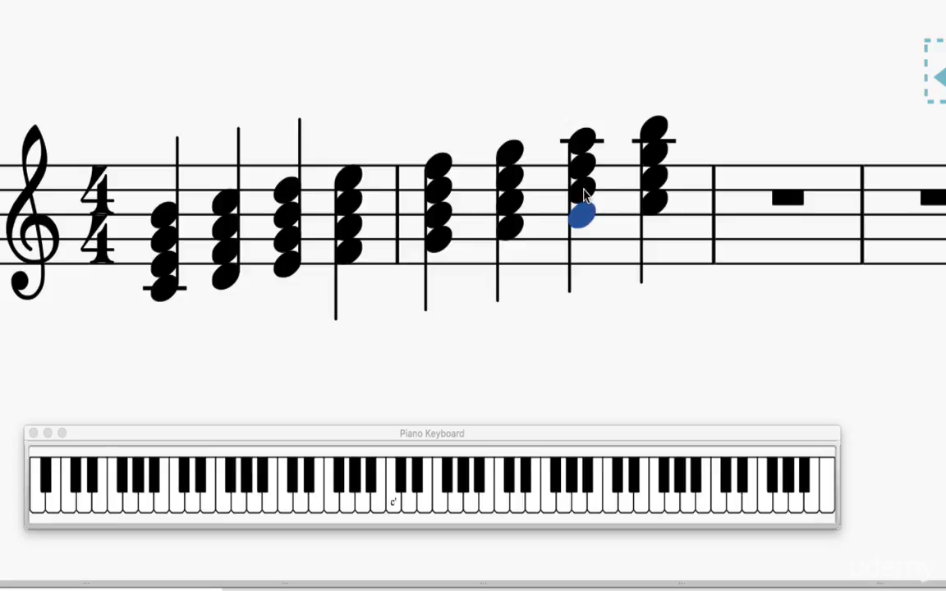
pyautogui.click(583, 191)
pyautogui.click(584, 169)
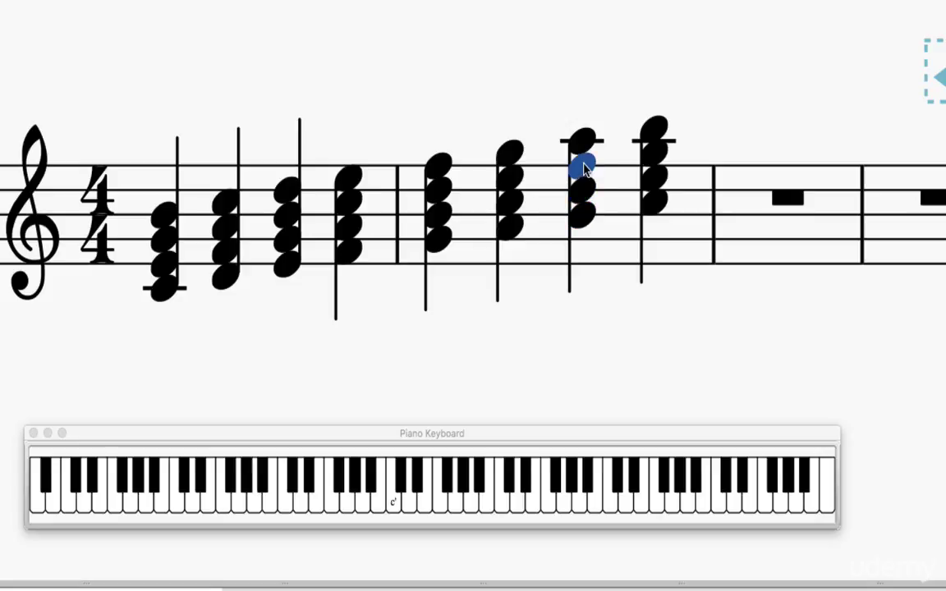
pyautogui.click(584, 146)
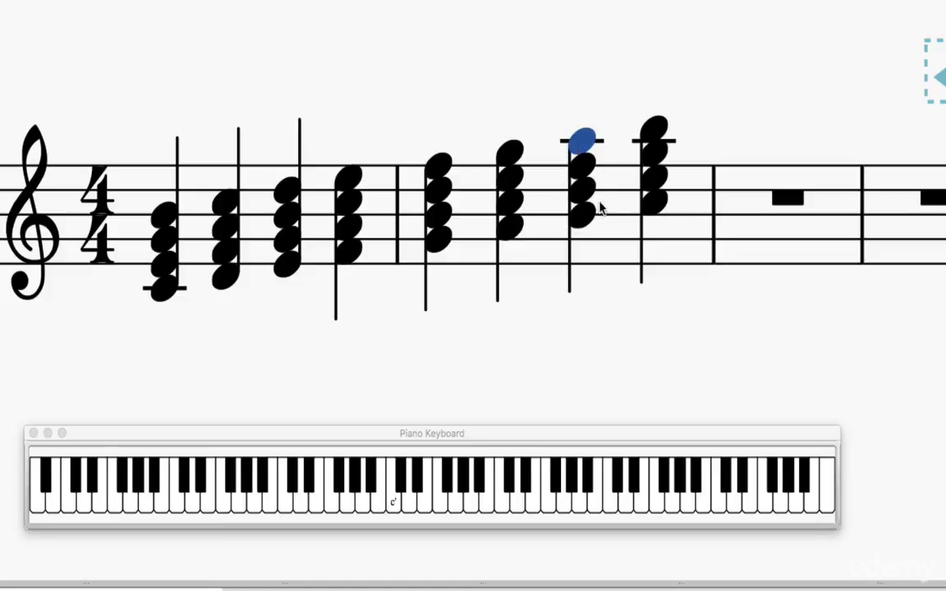
pyautogui.click(655, 200)
pyautogui.click(654, 175)
pyautogui.click(655, 152)
pyautogui.click(654, 129)
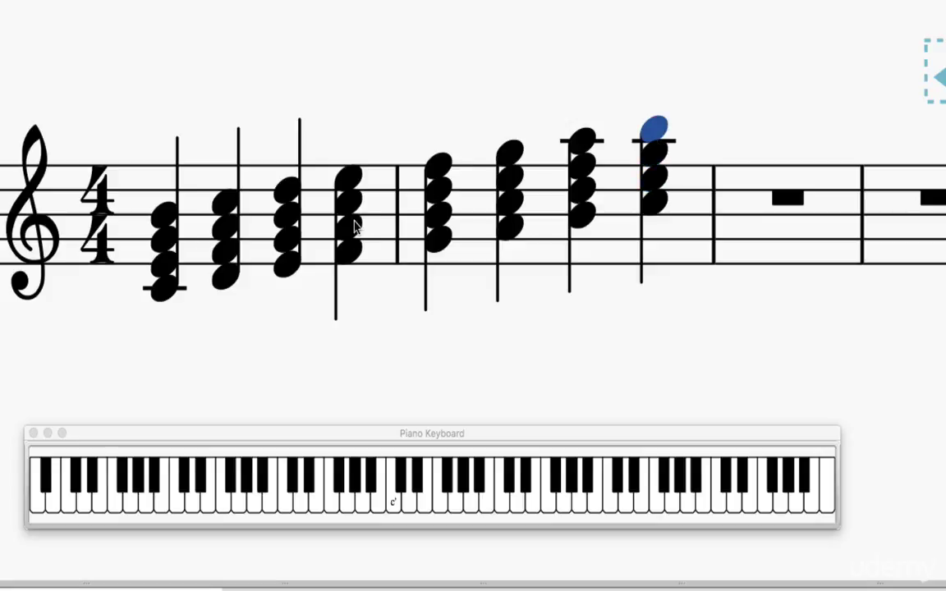
pyautogui.click(165, 290)
pyautogui.click(165, 263)
pyautogui.click(166, 240)
pyautogui.click(167, 218)
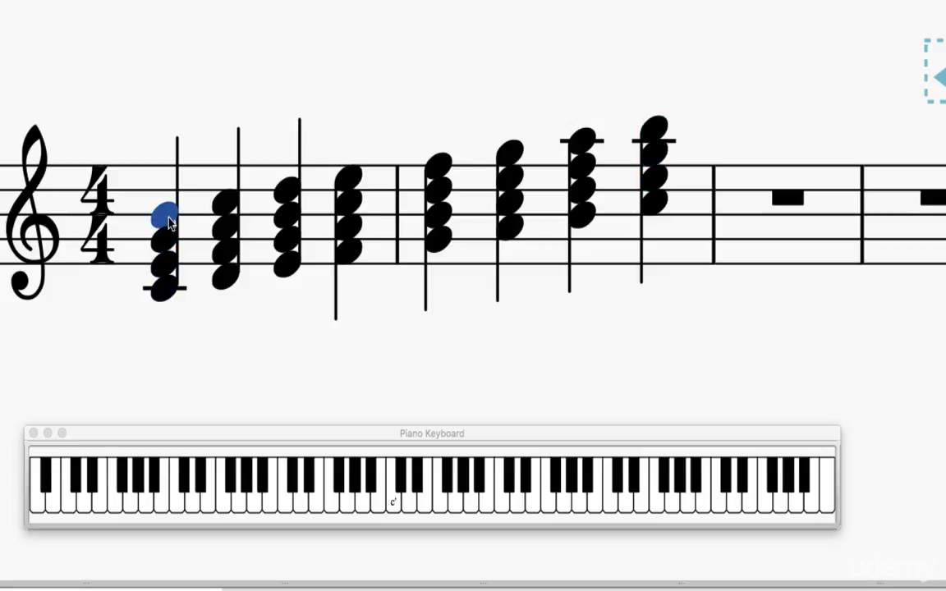